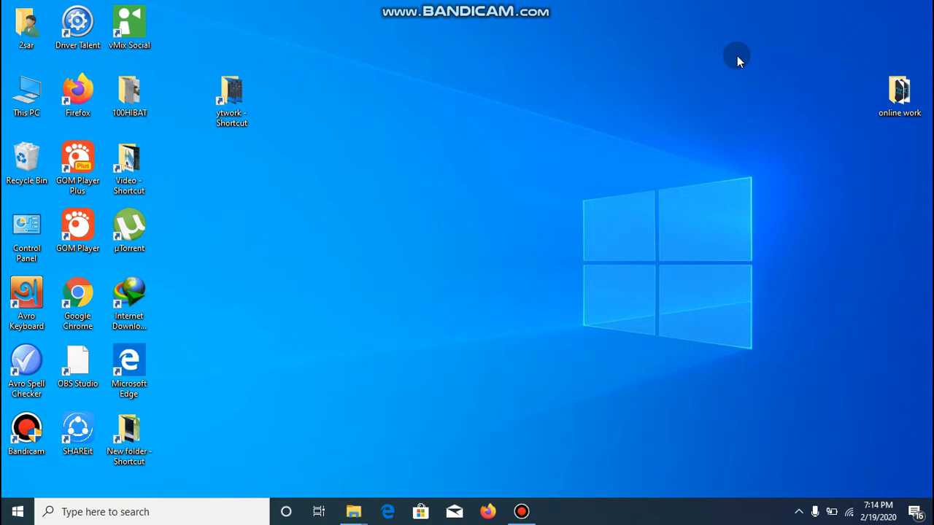
Step: Open Firefox and search the web for "sign in gmail"
{"action": "double_click", "coordinate": [76, 105]}
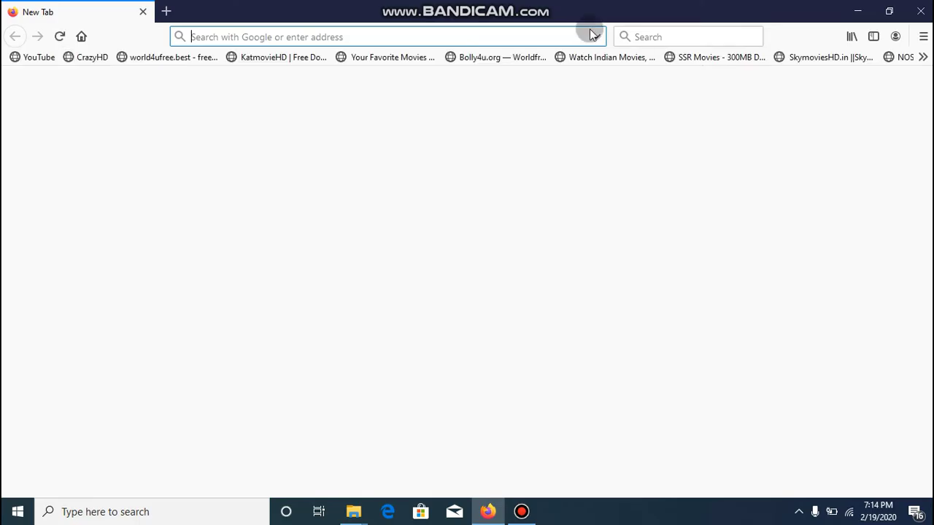
{"action": "left_click", "coordinate": [655, 40]}
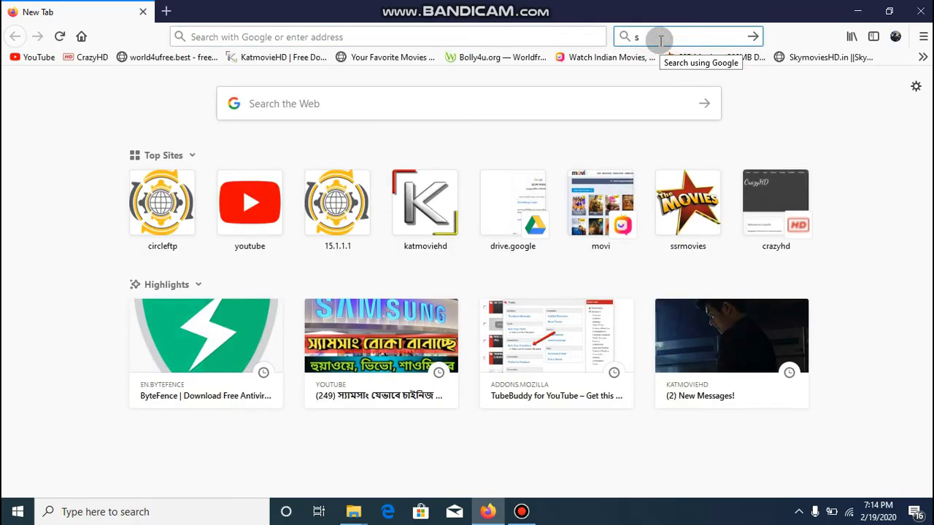
{"action": "type", "text": "sigh"}
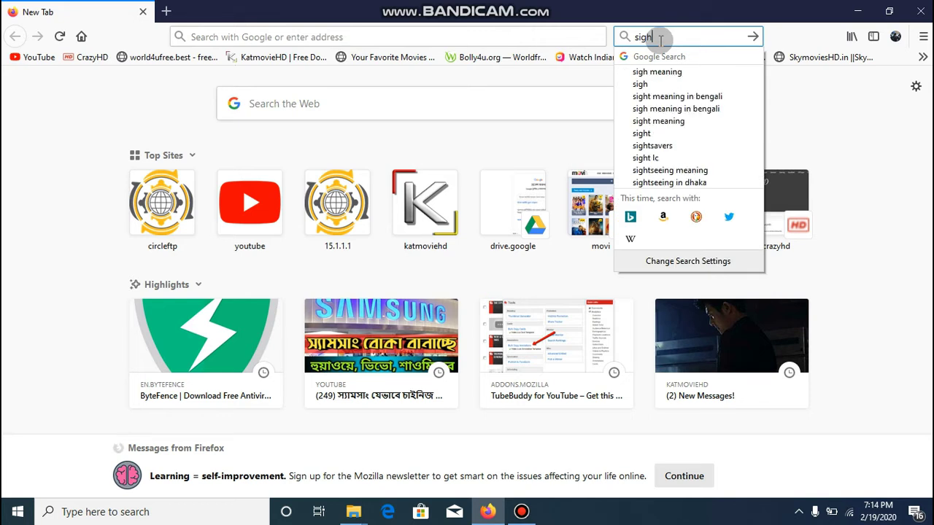
{"action": "type", "text": "n"}
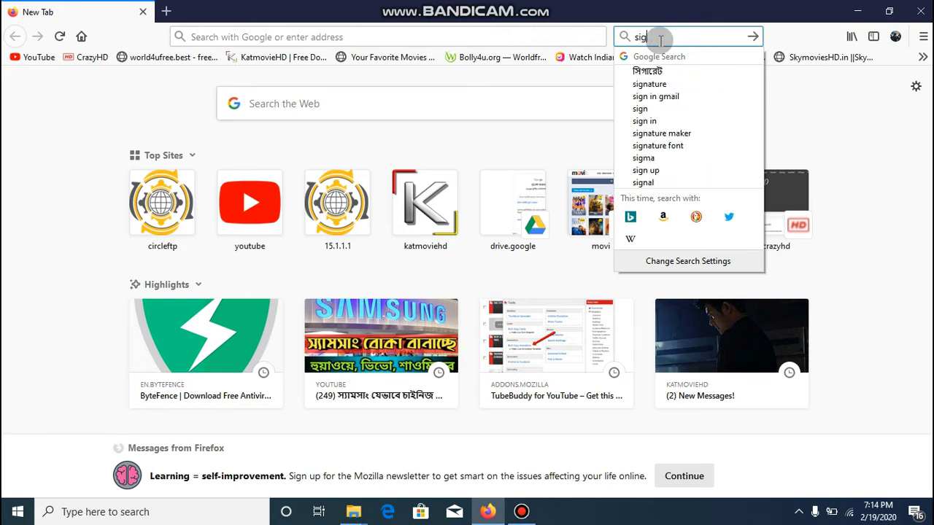
{"action": "type", "text": "n in"}
{"action": "key", "text": "Down"}
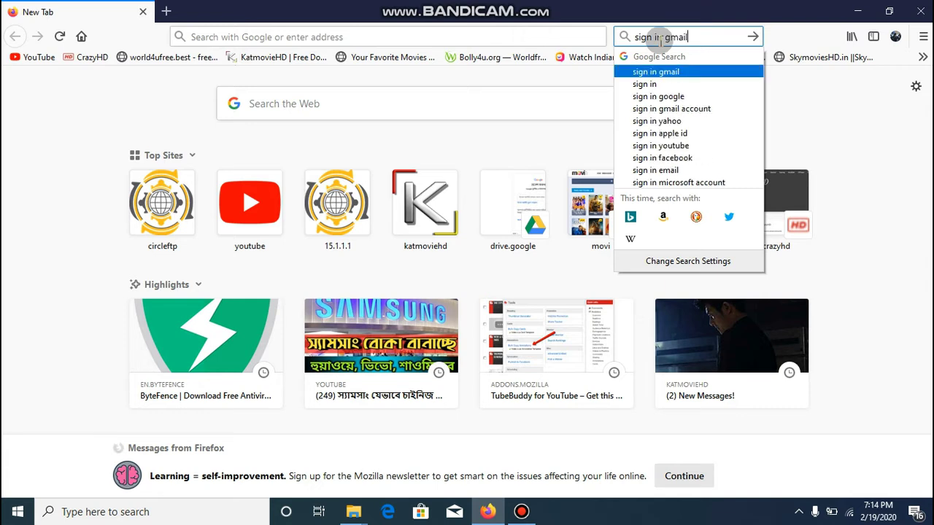
{"action": "key", "text": "Return"}
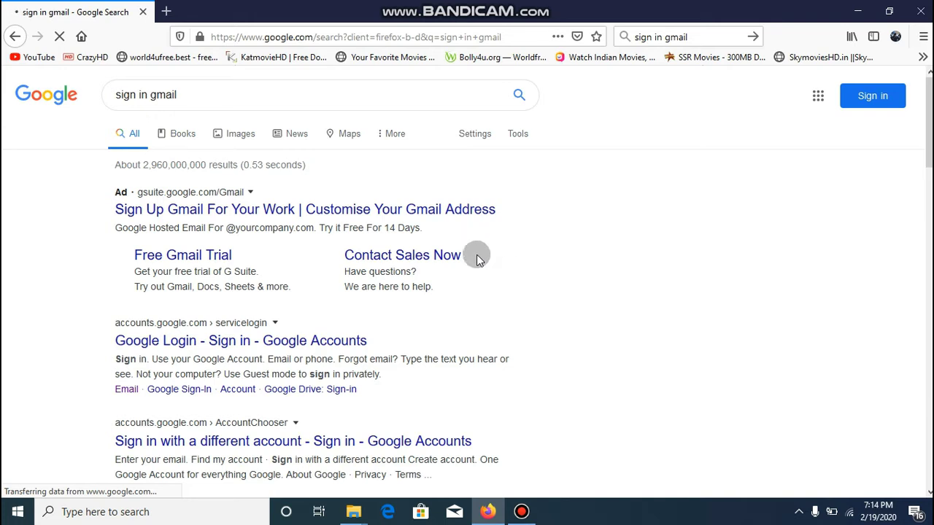
Step: Open the Google Login result and sign in with another account, using the saved username and account password
{"action": "left_click", "coordinate": [292, 348]}
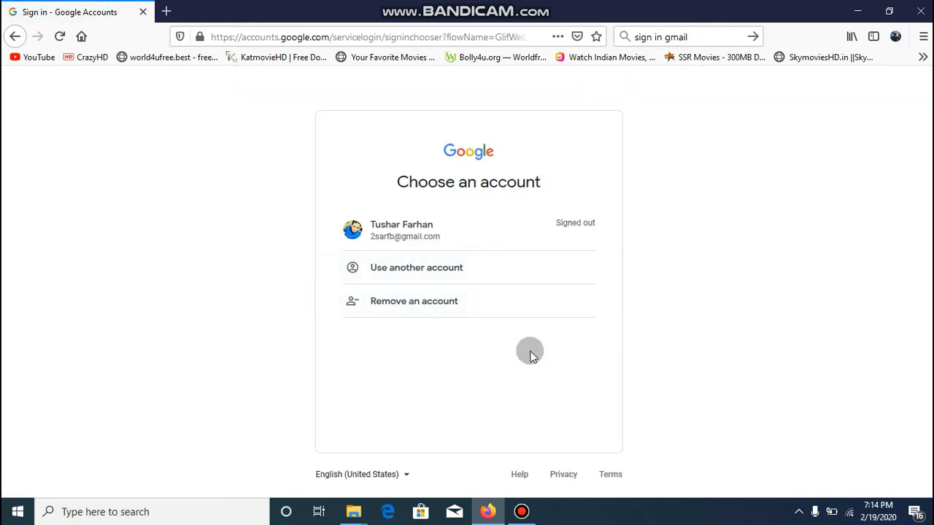
{"action": "left_click", "coordinate": [467, 272]}
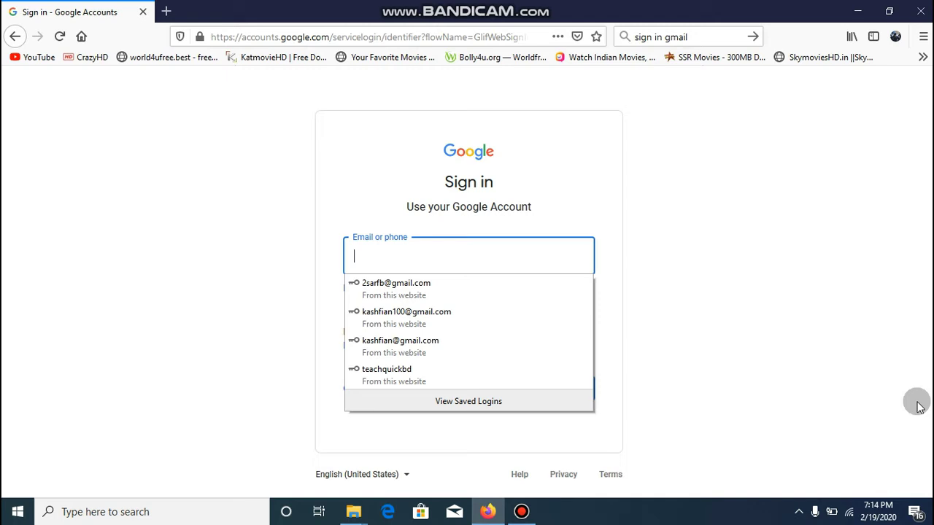
{"action": "key", "text": "Down"}
{"action": "key", "text": "Down"}
{"action": "key", "text": "Down"}
{"action": "key", "text": "Down"}
{"action": "key", "text": "Return"}
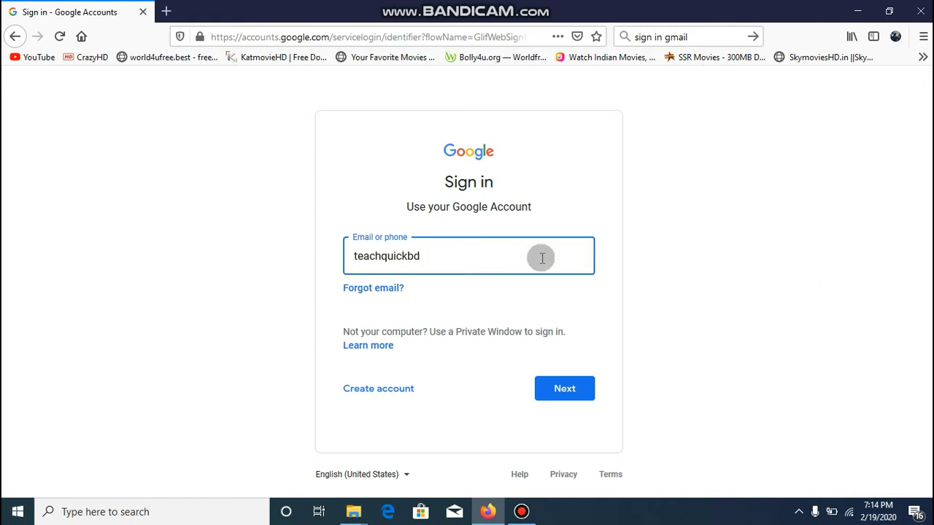
{"action": "left_click", "coordinate": [584, 397]}
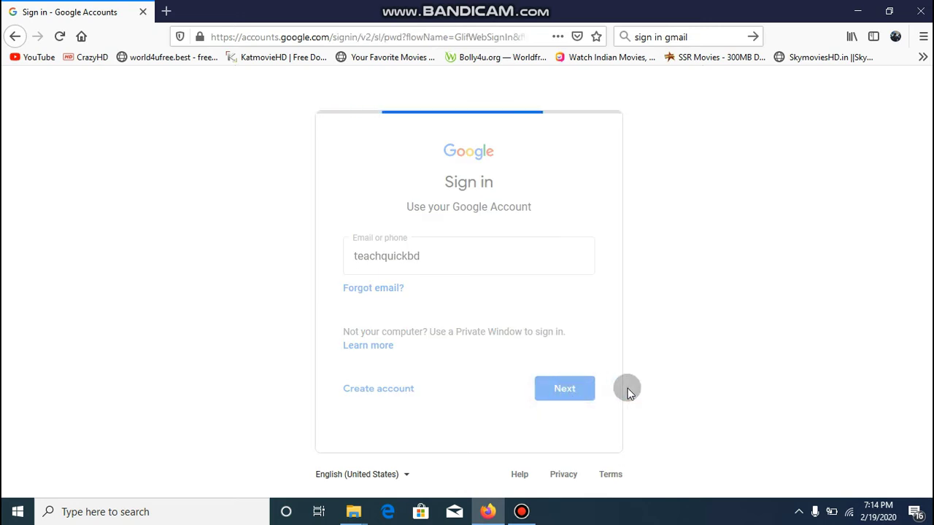
{"action": "left_click_drag", "start_coordinate": [479, 270], "coordinate": [241, 267]}
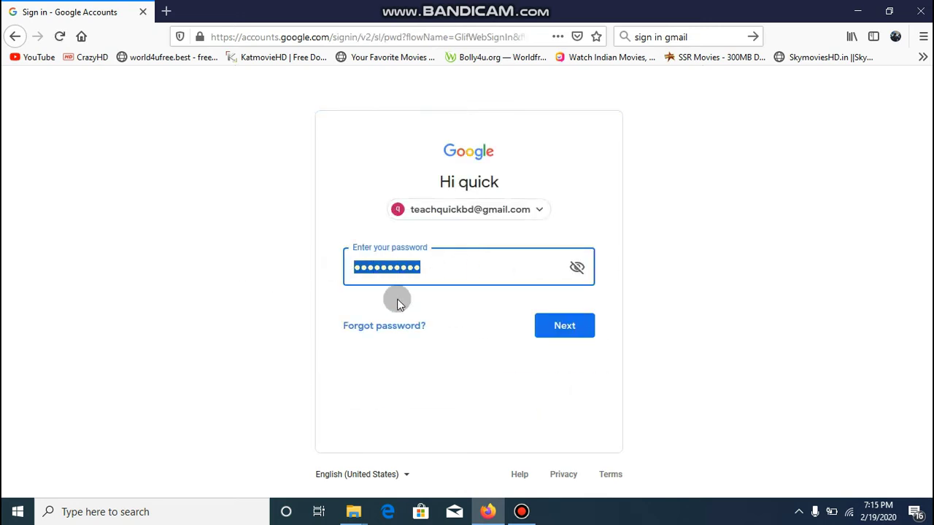
{"action": "left_click", "coordinate": [559, 329]}
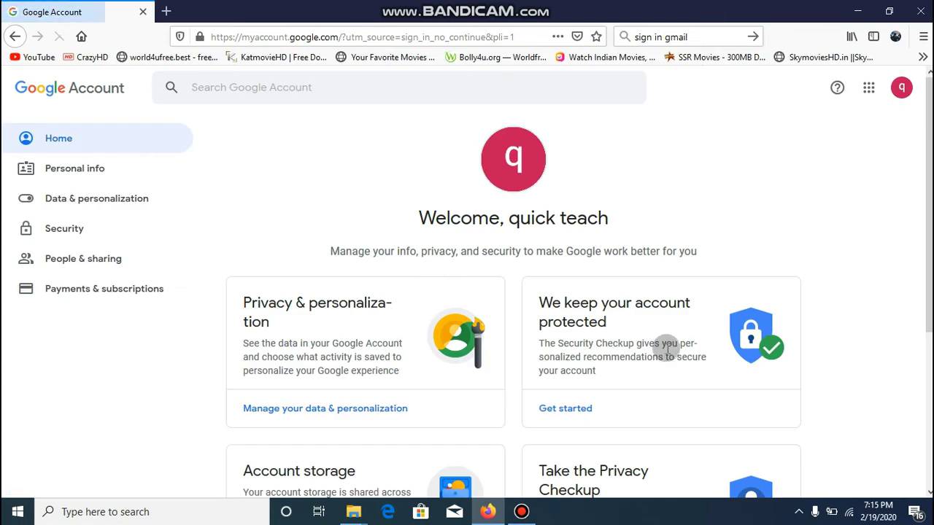
Step: Open Gmail from the Google Account page
{"action": "left_click", "coordinate": [900, 87]}
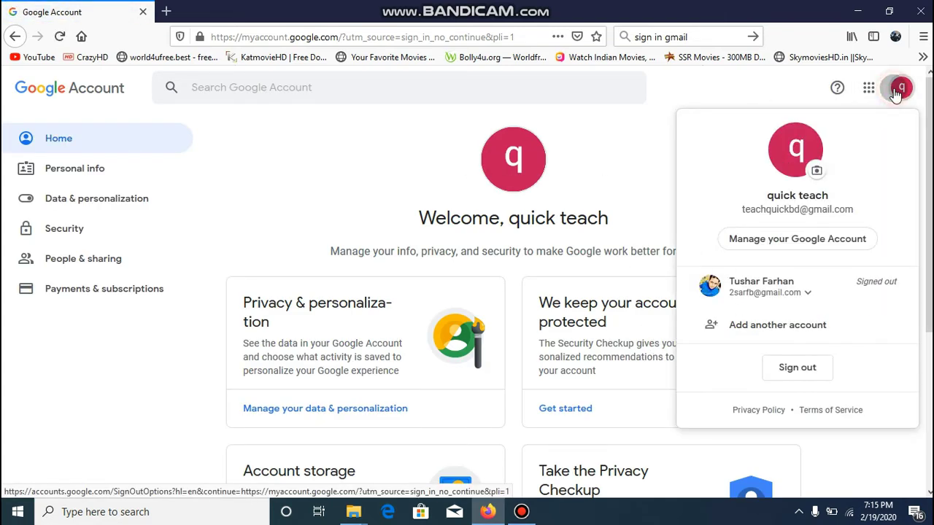
{"action": "left_click", "coordinate": [772, 83]}
{"action": "left_click", "coordinate": [900, 89]}
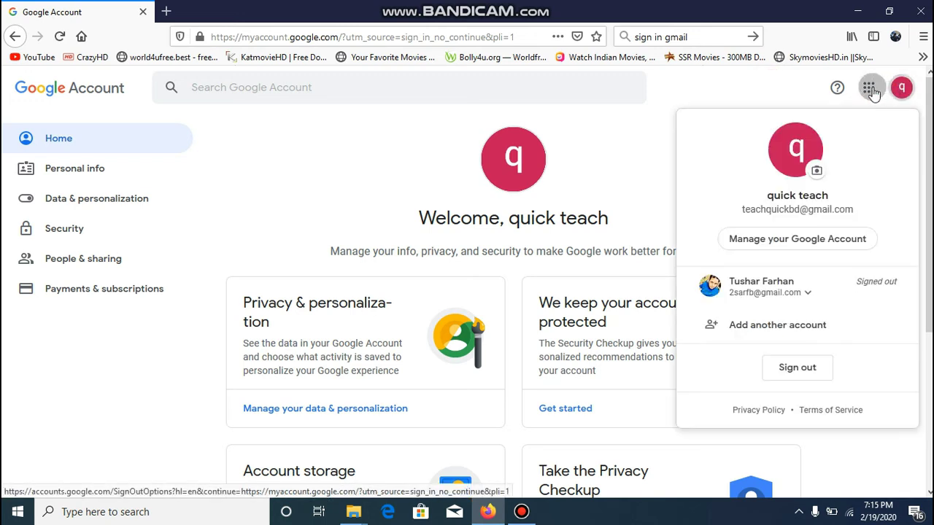
{"action": "left_click", "coordinate": [869, 88]}
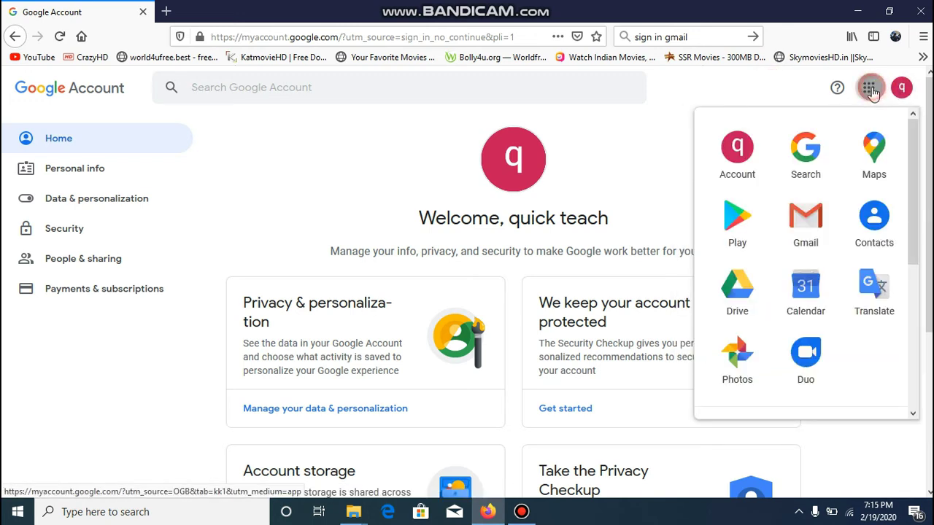
{"action": "left_click", "coordinate": [809, 235]}
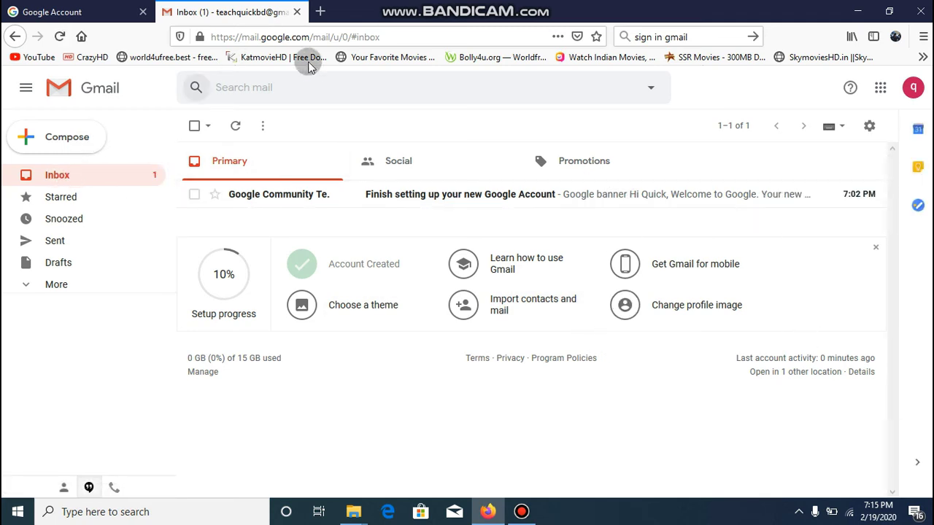
Step: Open the "Finish setting up your new Google Account" message in the inbox and skim through it
{"action": "left_click", "coordinate": [407, 195]}
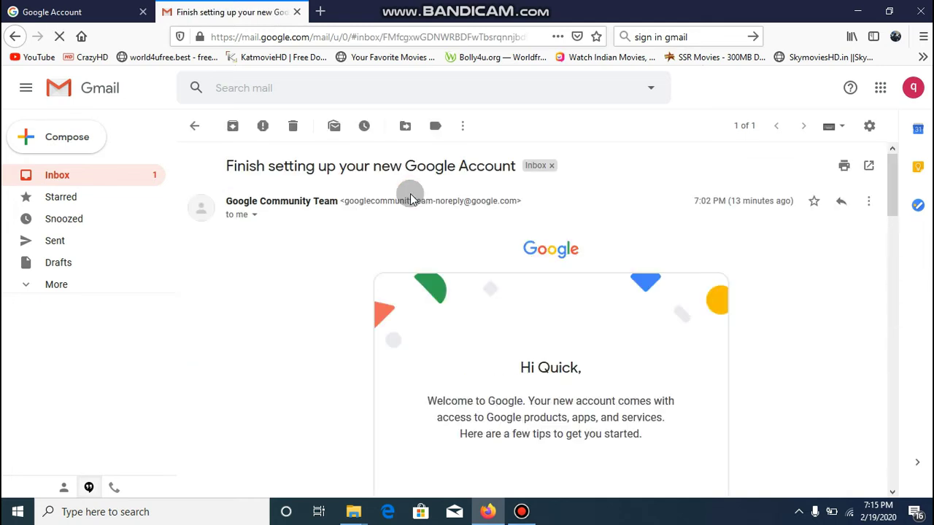
{"action": "scroll", "coordinate": [491, 321], "scroll_direction": "down", "scroll_amount": 5}
{"action": "scroll", "coordinate": [491, 321], "scroll_direction": "up", "scroll_amount": 5}
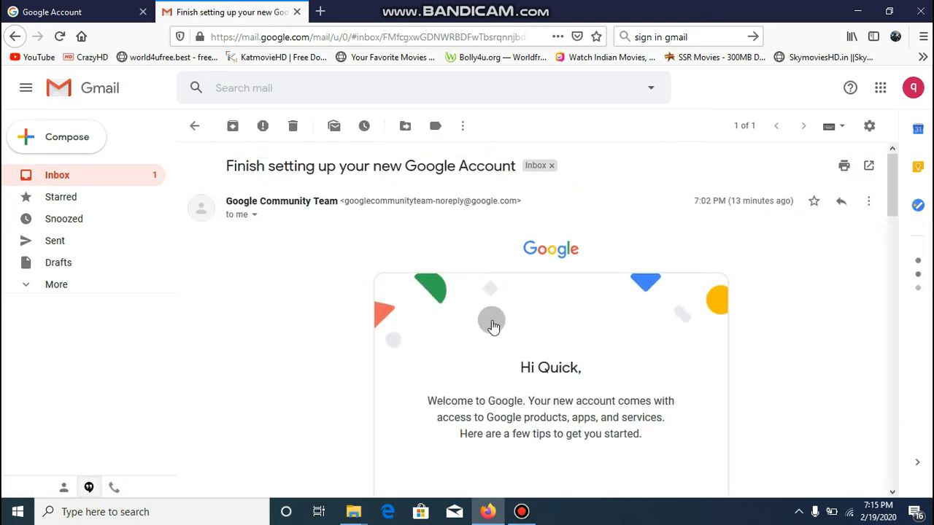
Step: Compose a message to the recipient's email address with subject "cv for job" and body "hi sir please receive my cv"
{"action": "left_click", "coordinate": [70, 139]}
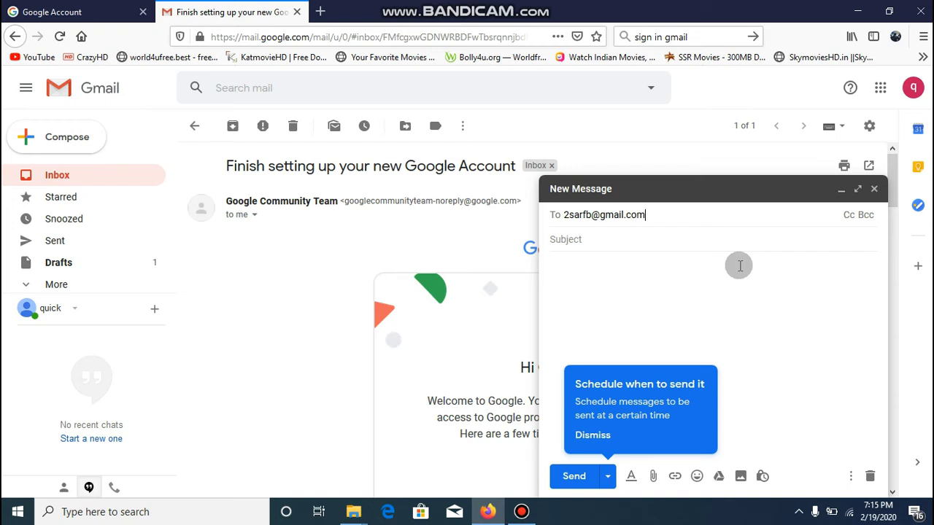
{"action": "left_click", "coordinate": [653, 236]}
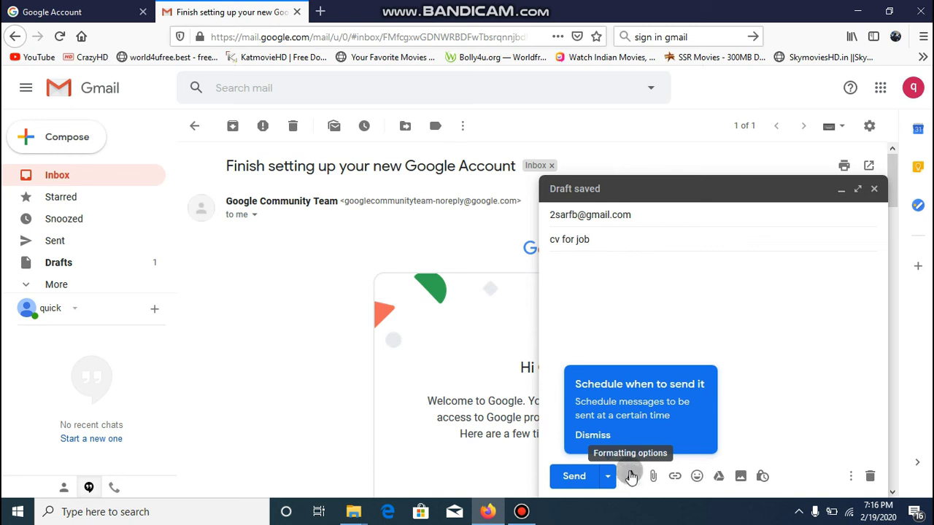
{"action": "left_click", "coordinate": [610, 284]}
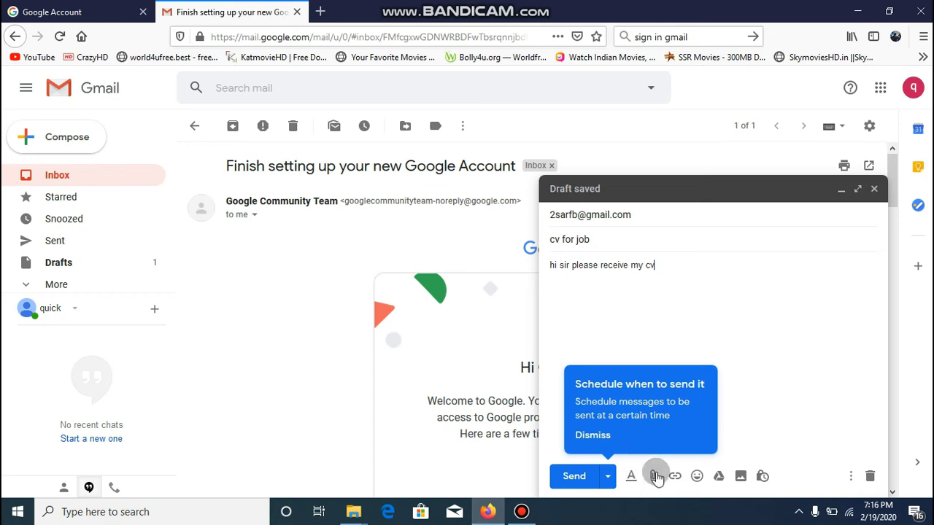
Step: Attach the file "2s@r new resume" from New Volume (E:) to the message
{"action": "left_click", "coordinate": [655, 478]}
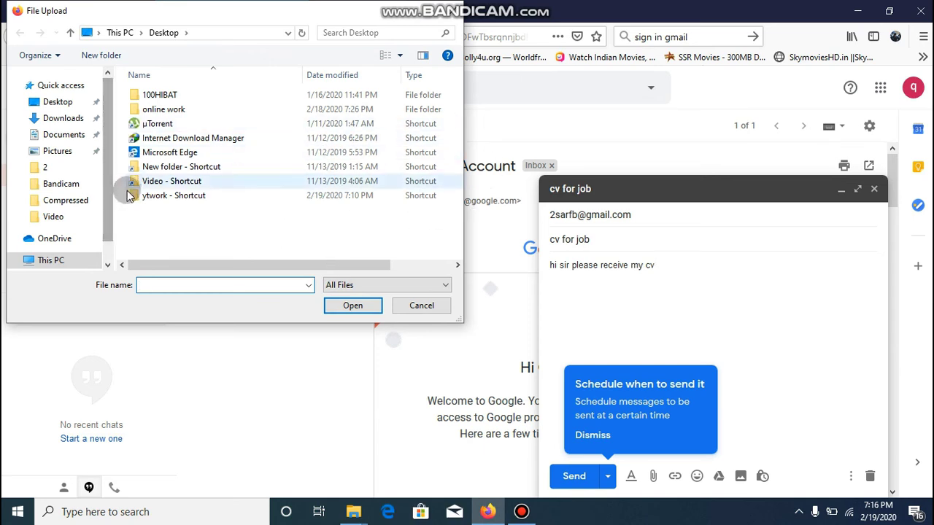
{"action": "scroll", "coordinate": [106, 189], "scroll_direction": "down", "scroll_amount": 1}
{"action": "left_click", "coordinate": [63, 235]}
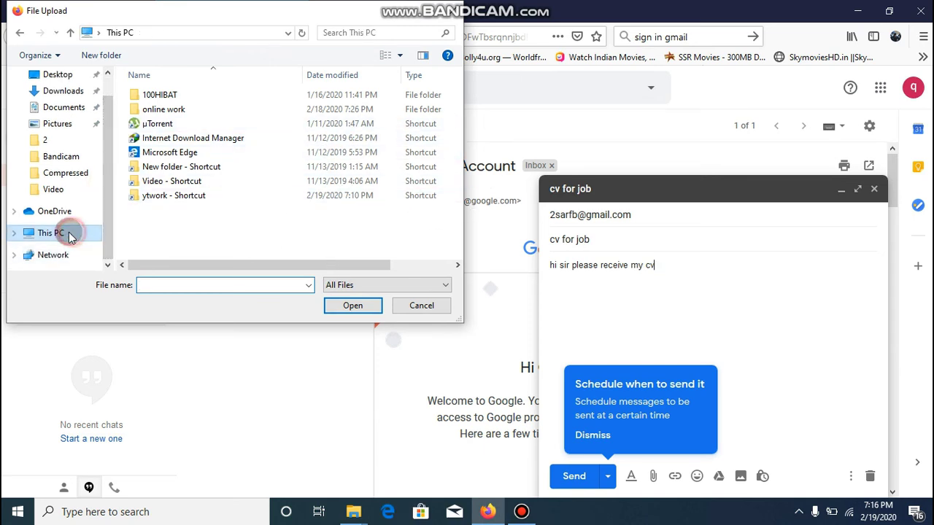
{"action": "scroll", "coordinate": [219, 240], "scroll_direction": "down", "scroll_amount": 5}
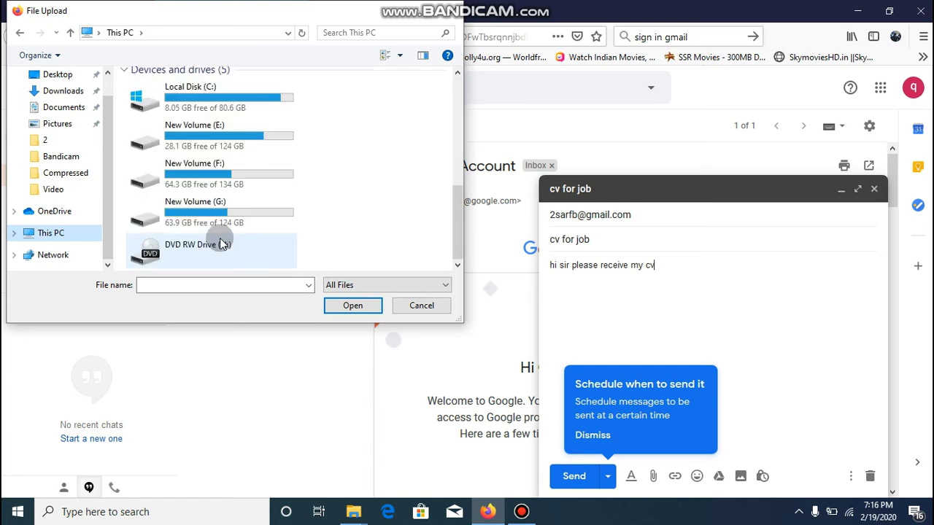
{"action": "double_click", "coordinate": [202, 169]}
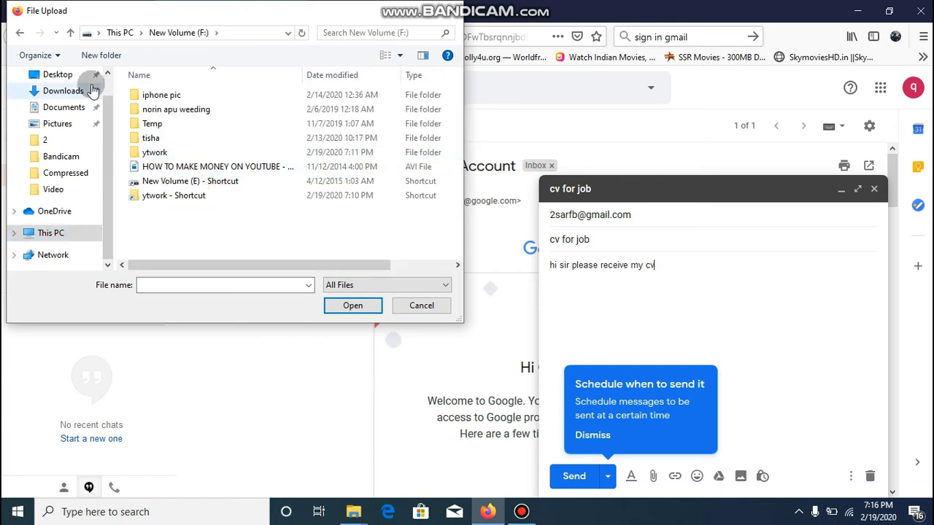
{"action": "left_click", "coordinate": [70, 32]}
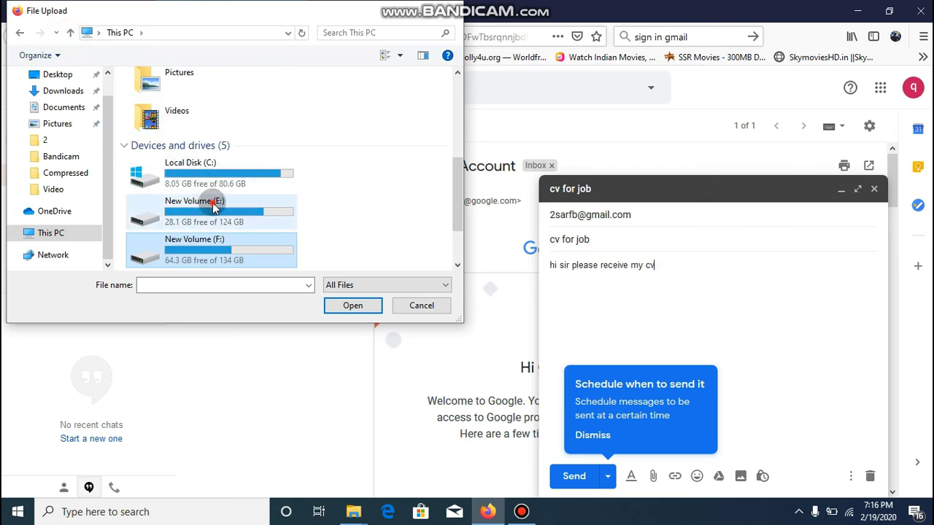
{"action": "double_click", "coordinate": [215, 202]}
{"action": "scroll", "coordinate": [213, 209], "scroll_direction": "down", "scroll_amount": 1}
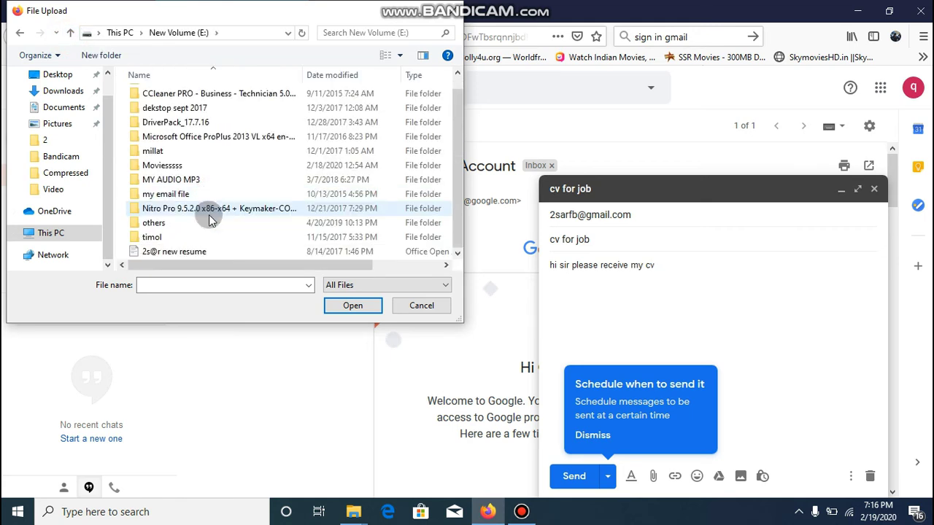
{"action": "double_click", "coordinate": [178, 255]}
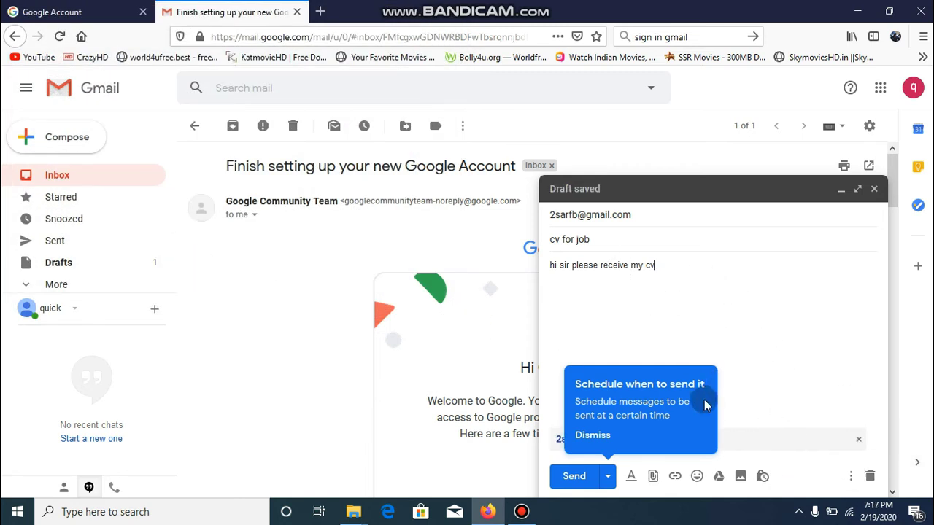
Step: Send the "cv for job" message with its attachment
{"action": "left_click", "coordinate": [739, 359]}
{"action": "left_click", "coordinate": [576, 478]}
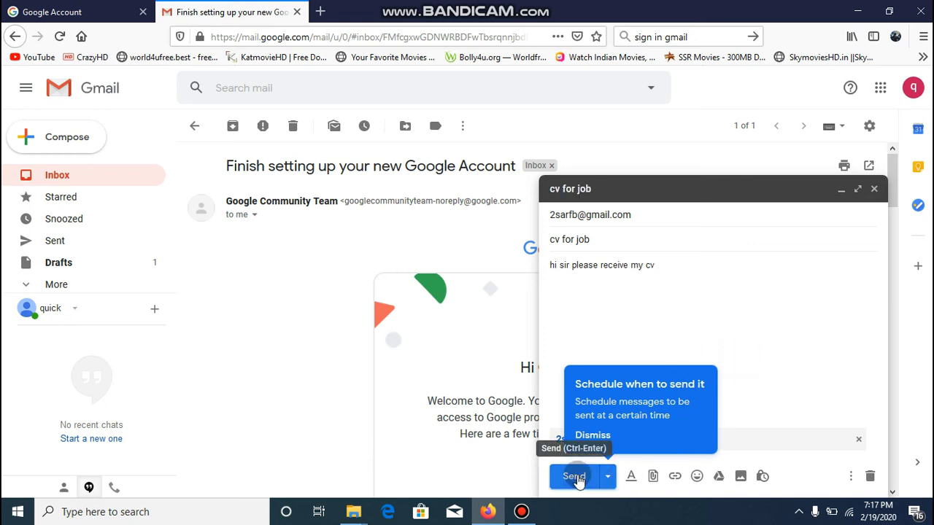
{"action": "left_click", "coordinate": [576, 478]}
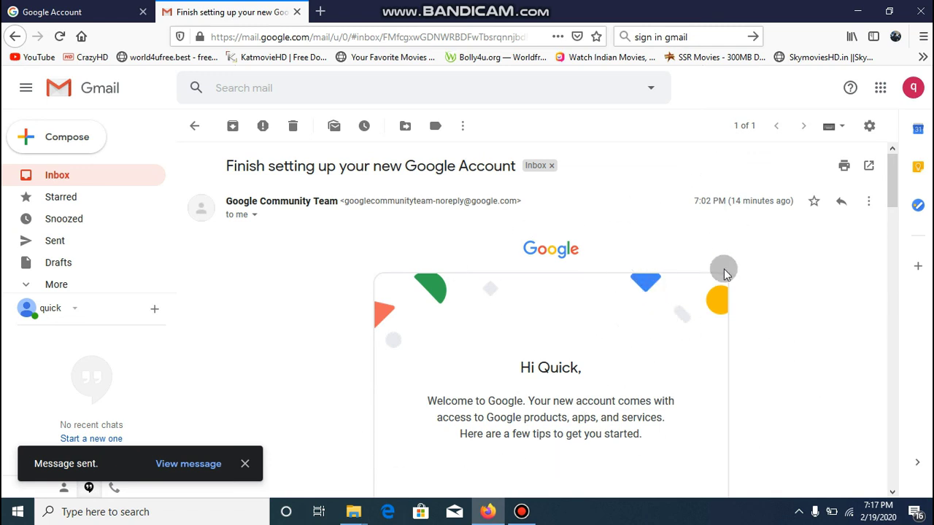
Step: Check the Sent folder for the message, and look at the Starred and Snoozed folders
{"action": "left_click", "coordinate": [68, 244]}
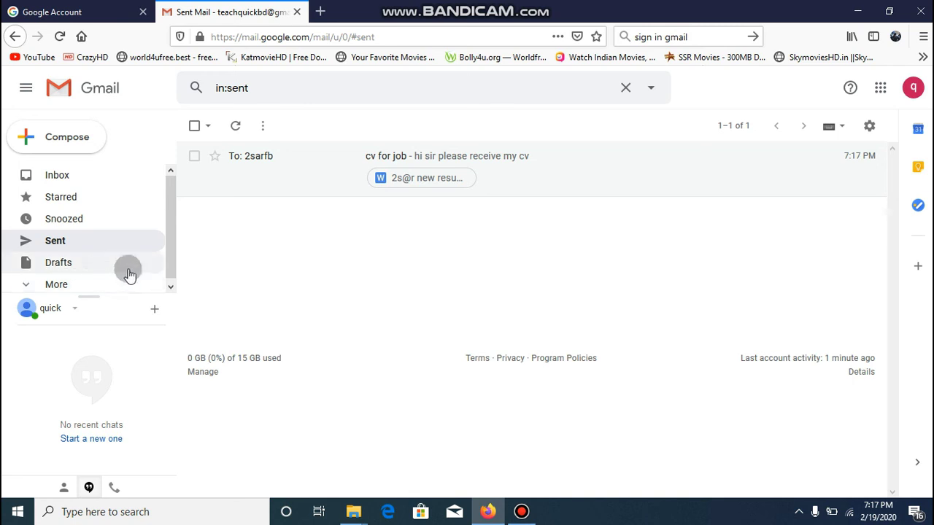
{"action": "left_click", "coordinate": [84, 199]}
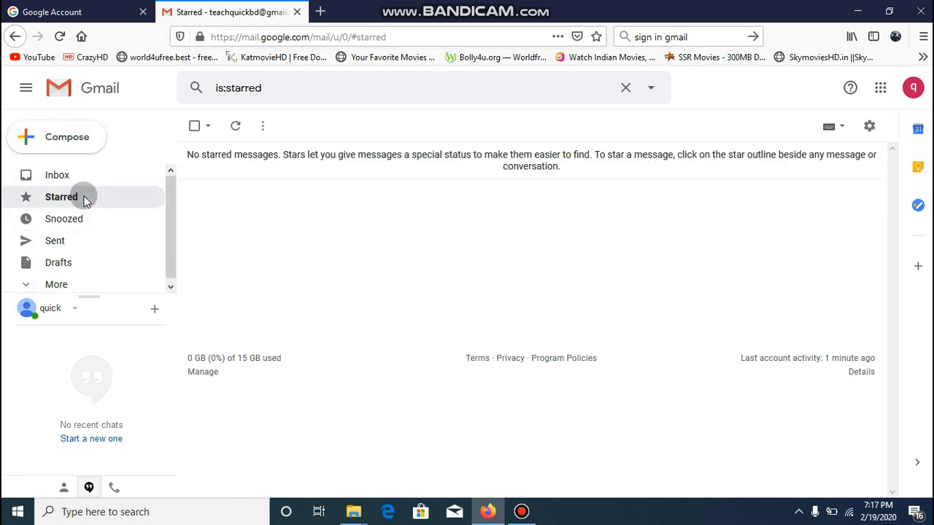
{"action": "left_click", "coordinate": [76, 218]}
Step: Star the "cv for job" message in the Sent folder and view it in the Starred folder
{"action": "left_click", "coordinate": [73, 241]}
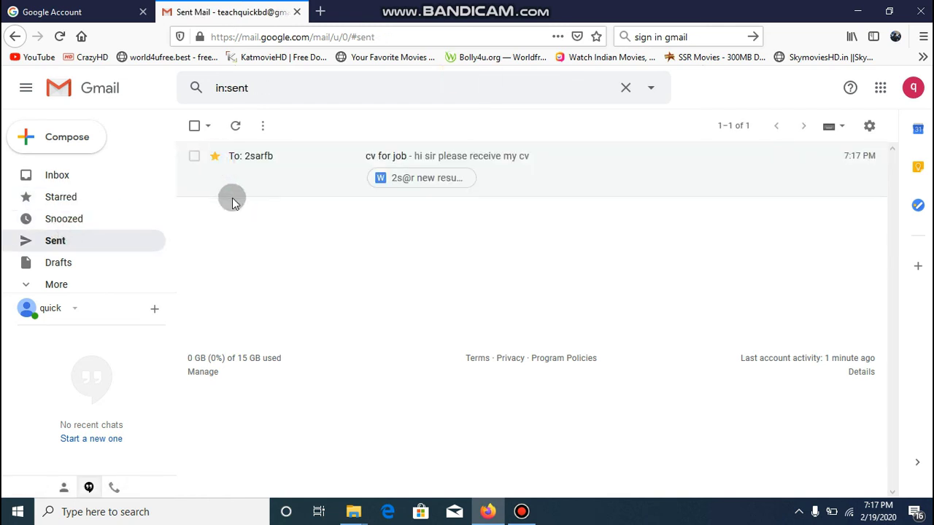
{"action": "left_click", "coordinate": [102, 201]}
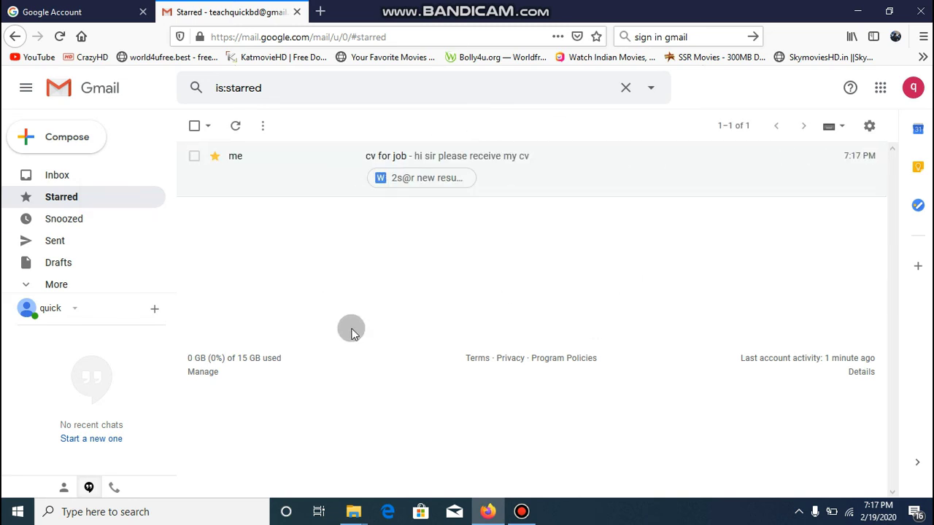
Step: View the Snoozed folder, expand the full folder list and examine the Trash folder
{"action": "left_click", "coordinate": [72, 225]}
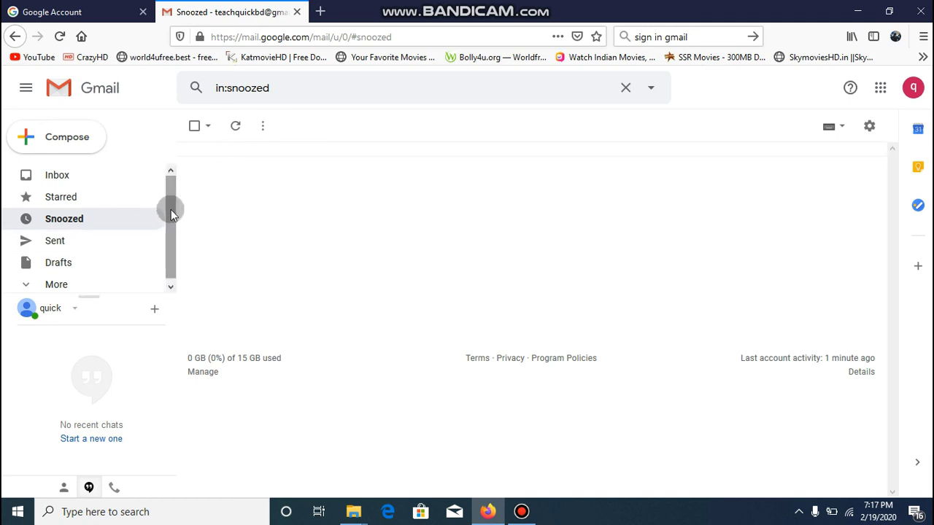
{"action": "left_click", "coordinate": [56, 284]}
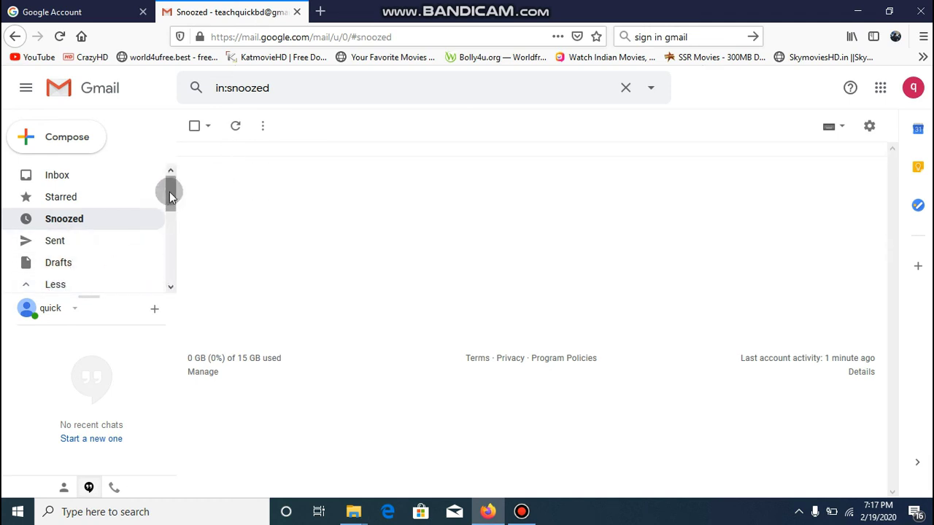
{"action": "left_click_drag", "start_coordinate": [169, 191], "coordinate": [180, 242]}
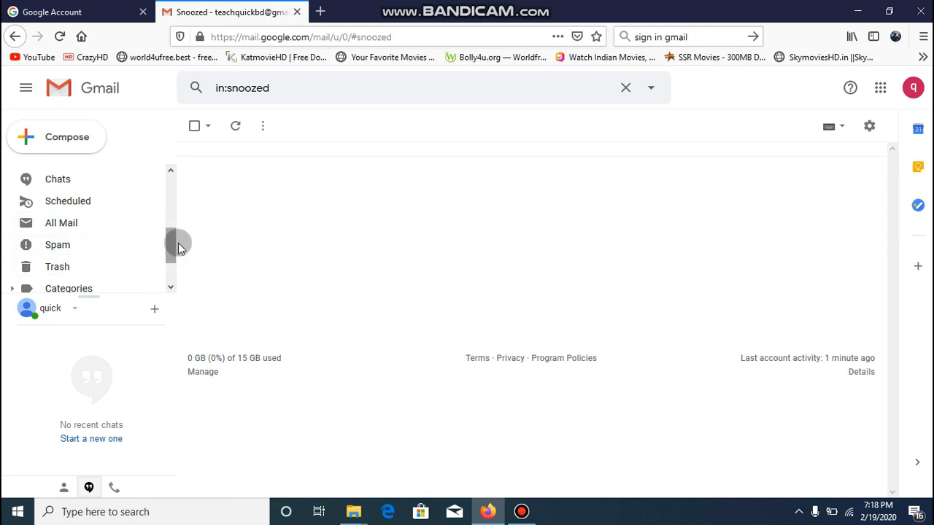
{"action": "left_click", "coordinate": [70, 274]}
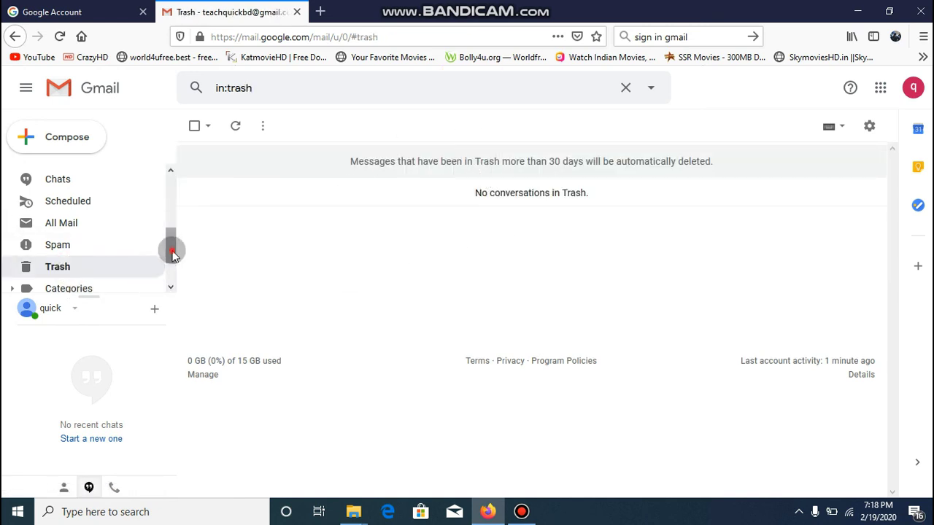
{"action": "left_click_drag", "start_coordinate": [173, 255], "coordinate": [183, 156]}
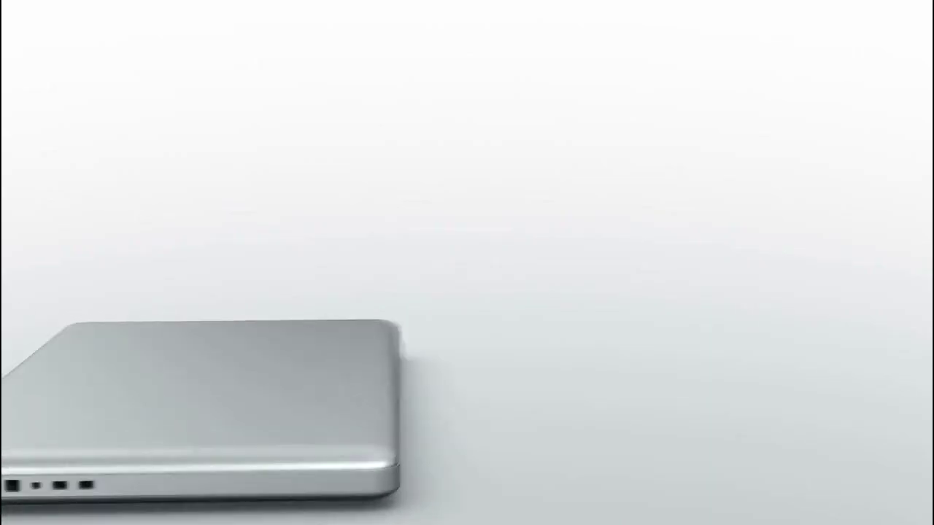